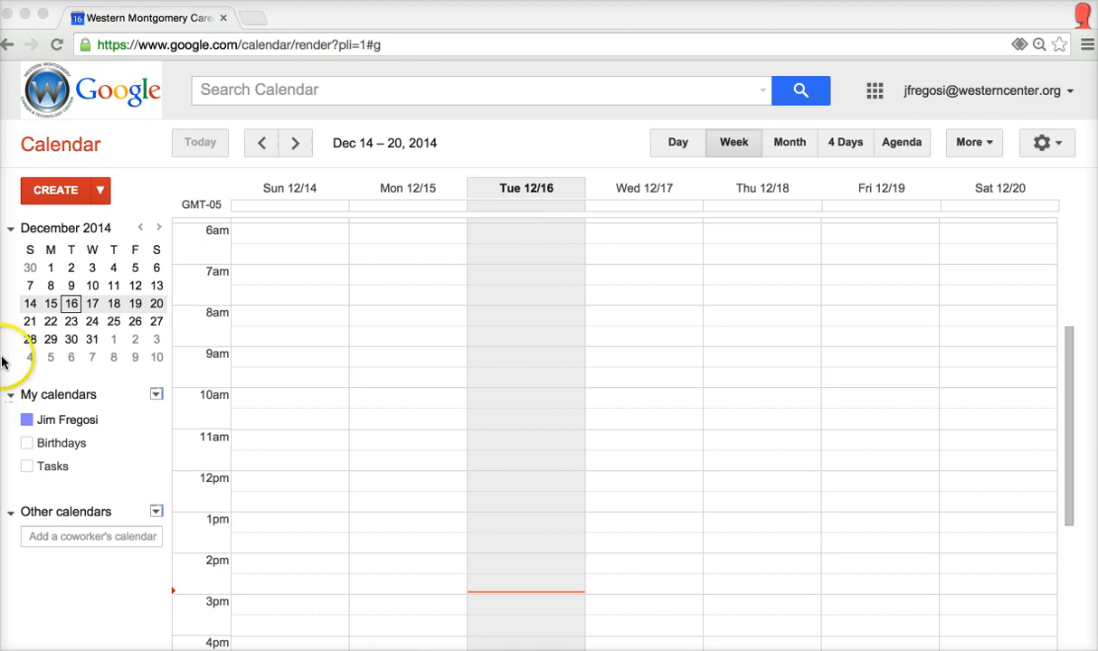
Step: Load calendar.google.com in the current browser tab
left_click(167, 50)
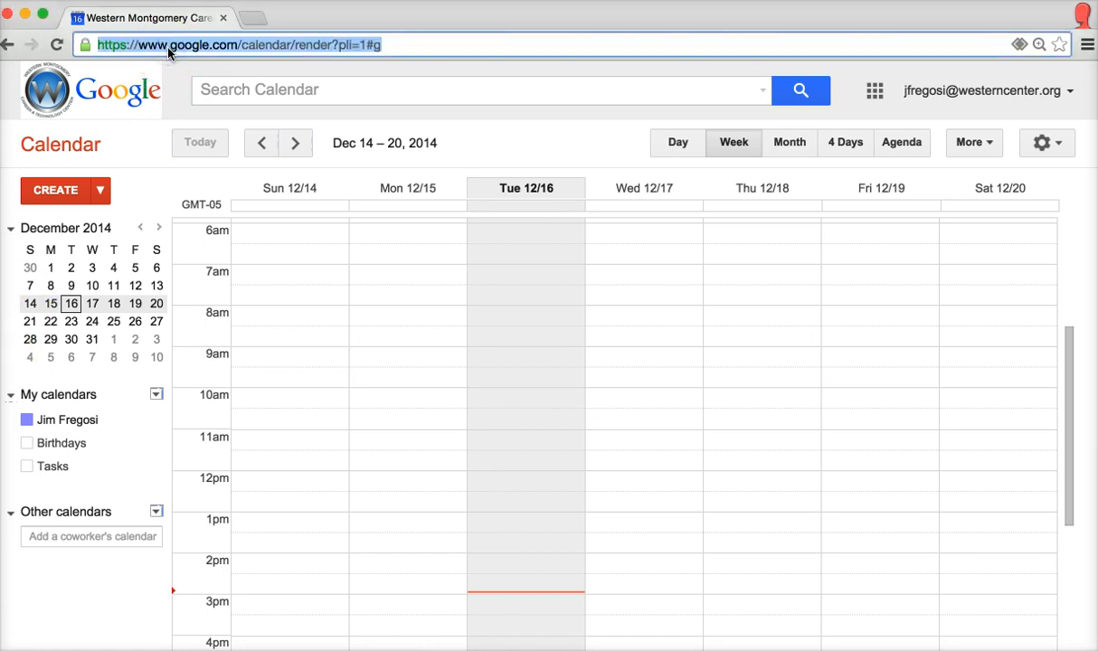
type("g")
key("BackSpace")
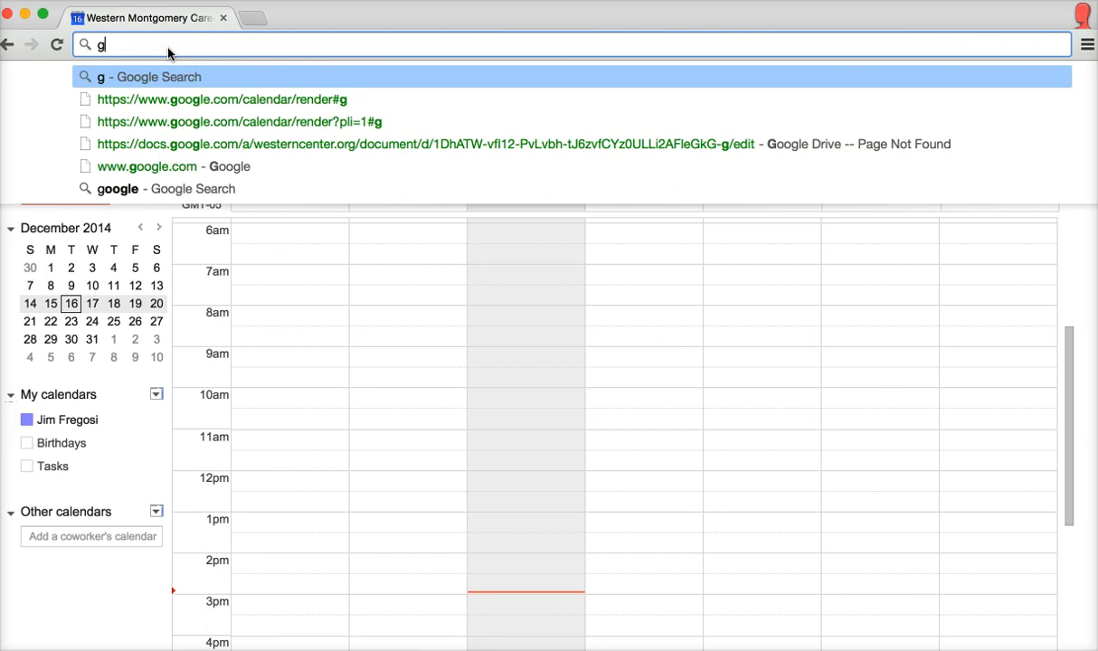
key("BackSpace")
type("cal")
key("Right")
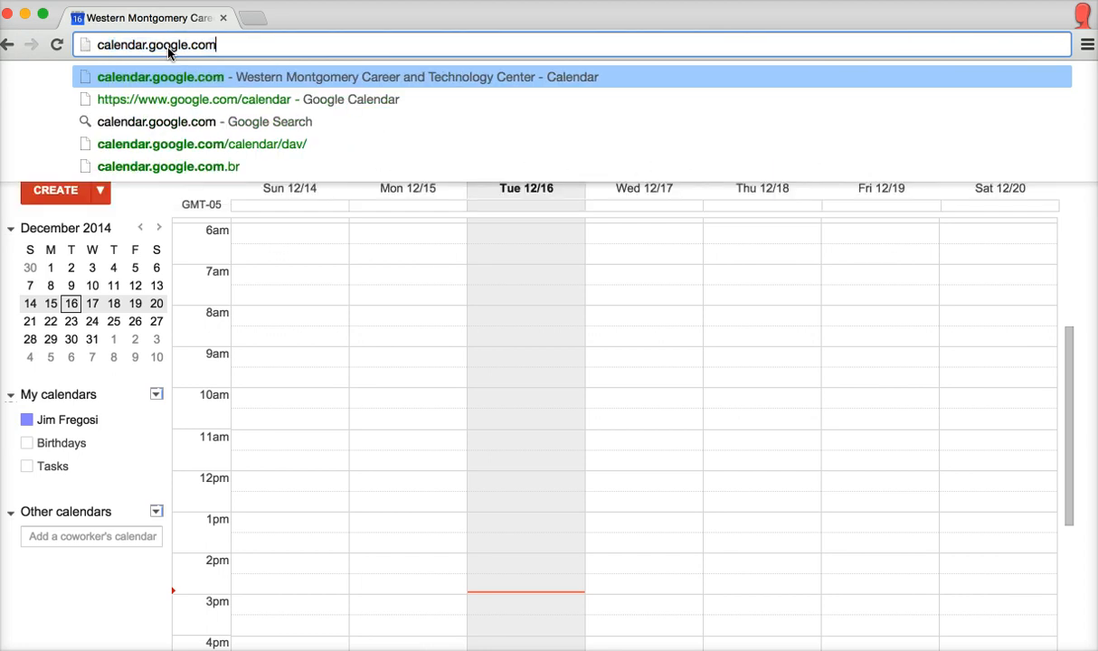
key("Return")
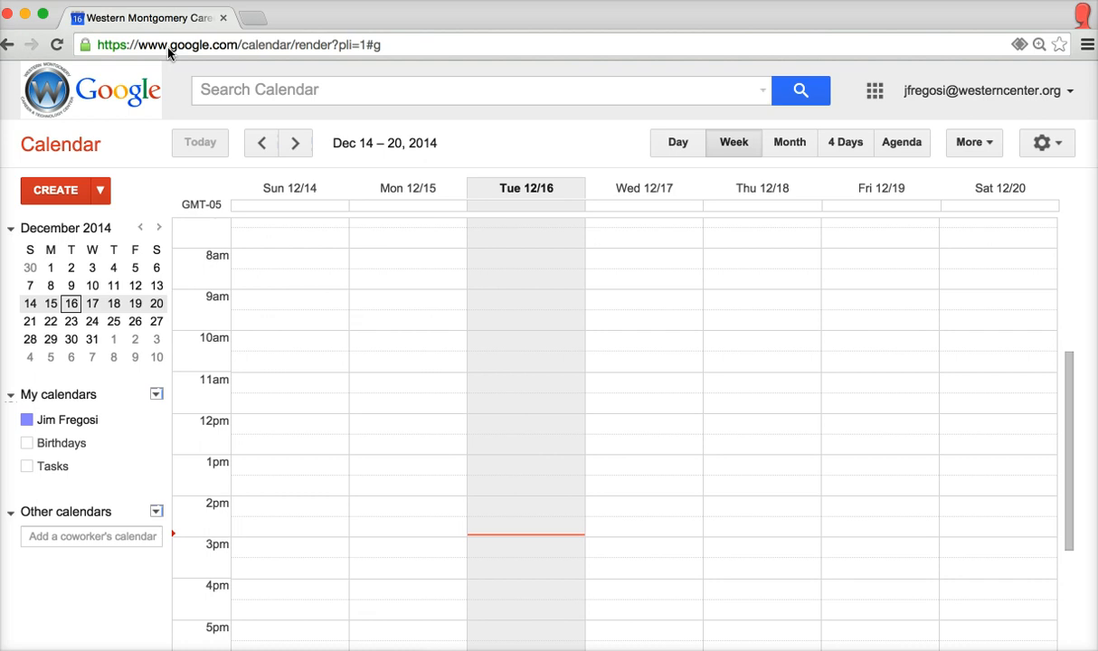
Step: Subscribe to the westerncenter.org resource calendars Health Science Lab, Laptop Cart 1, Laptop Cart 2 and Transportation Lab, and return to the calendar
left_click(158, 512)
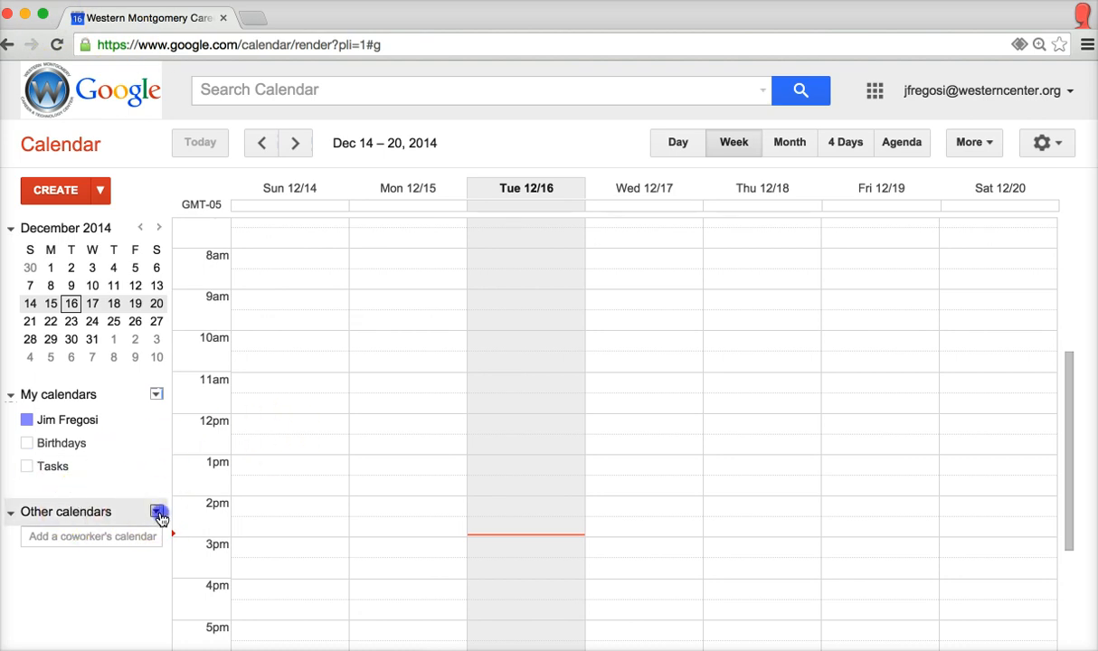
left_click(212, 564)
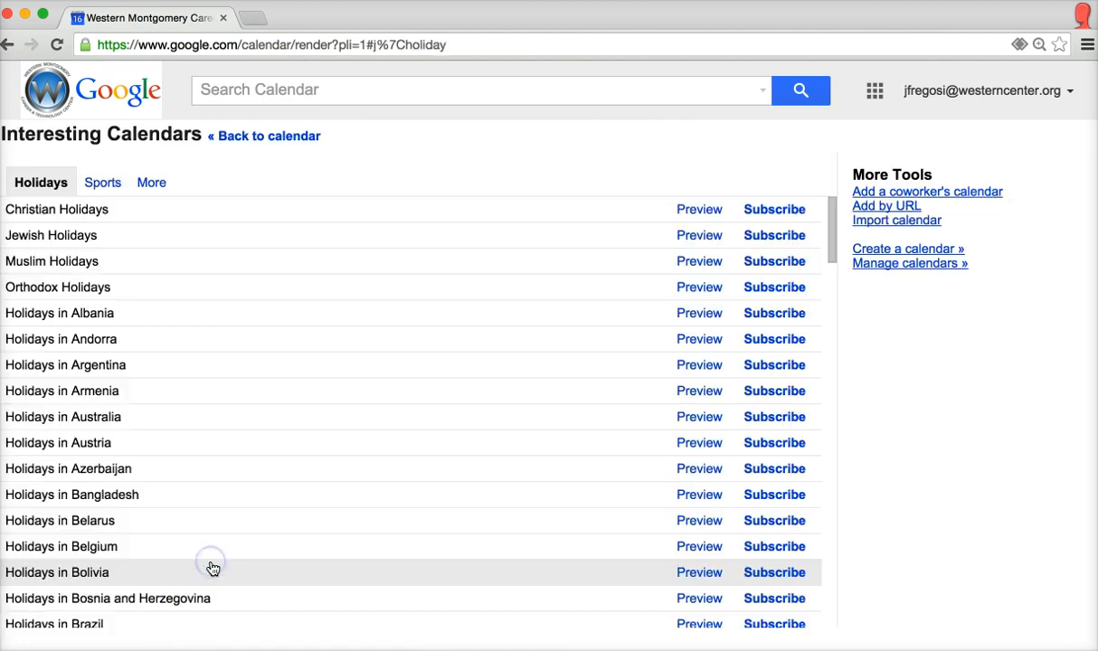
left_click(151, 183)
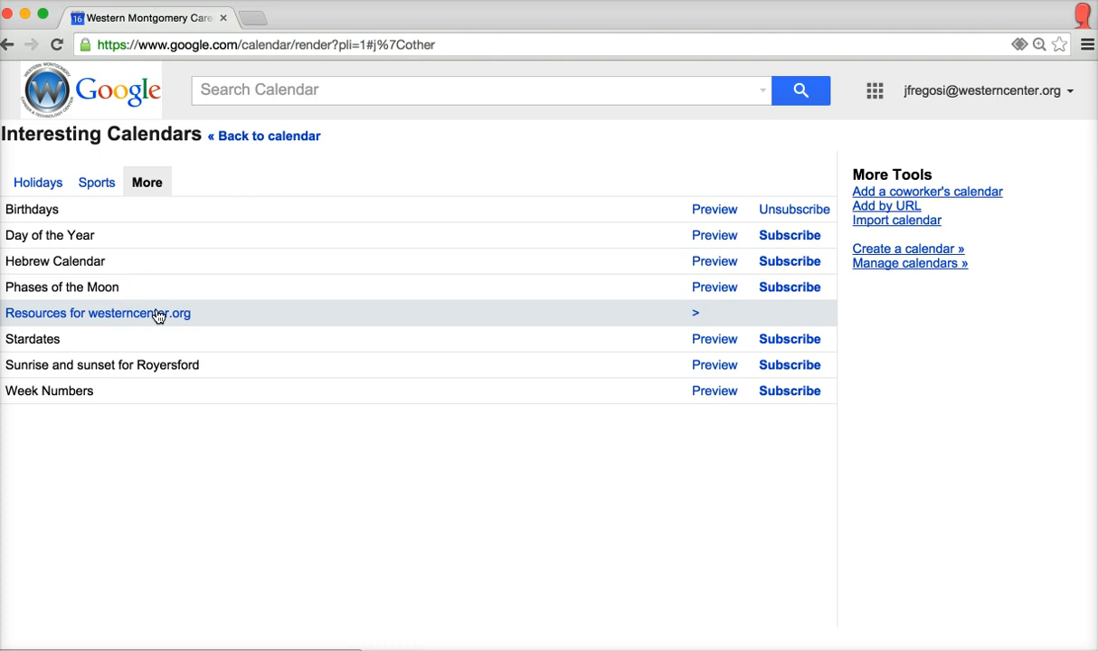
left_click(159, 316)
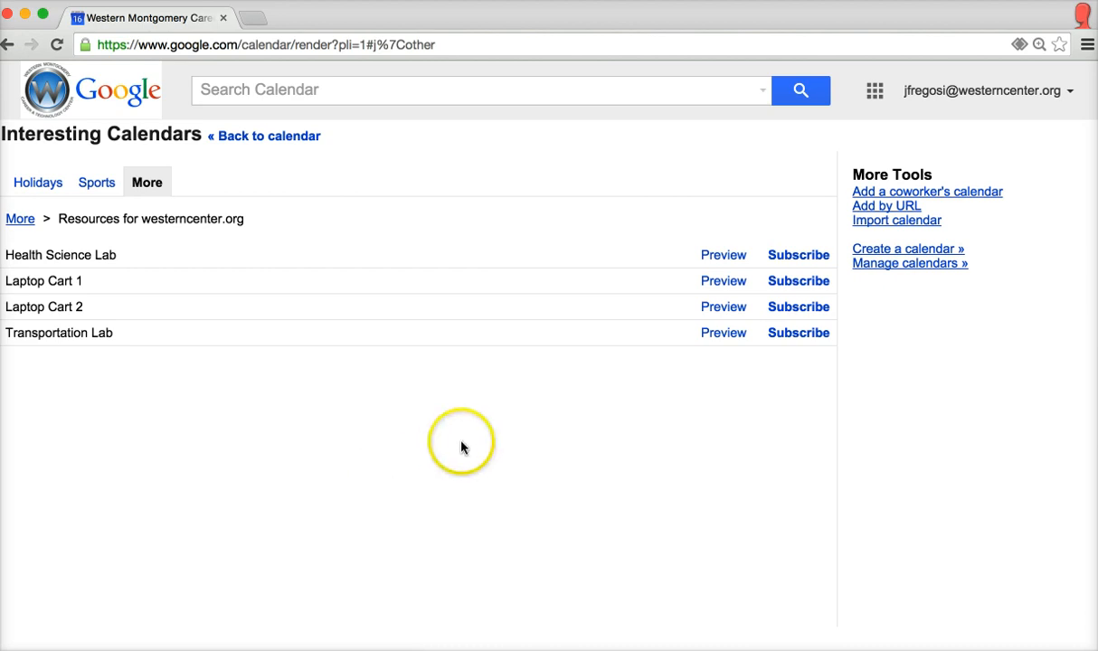
left_click(809, 257)
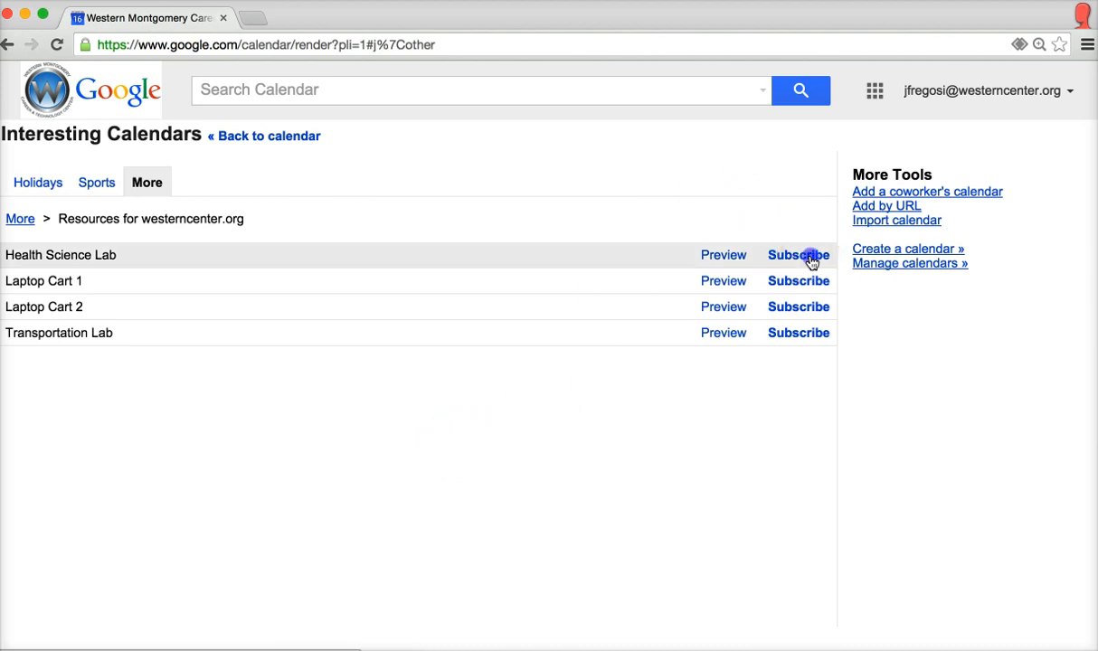
left_click(794, 284)
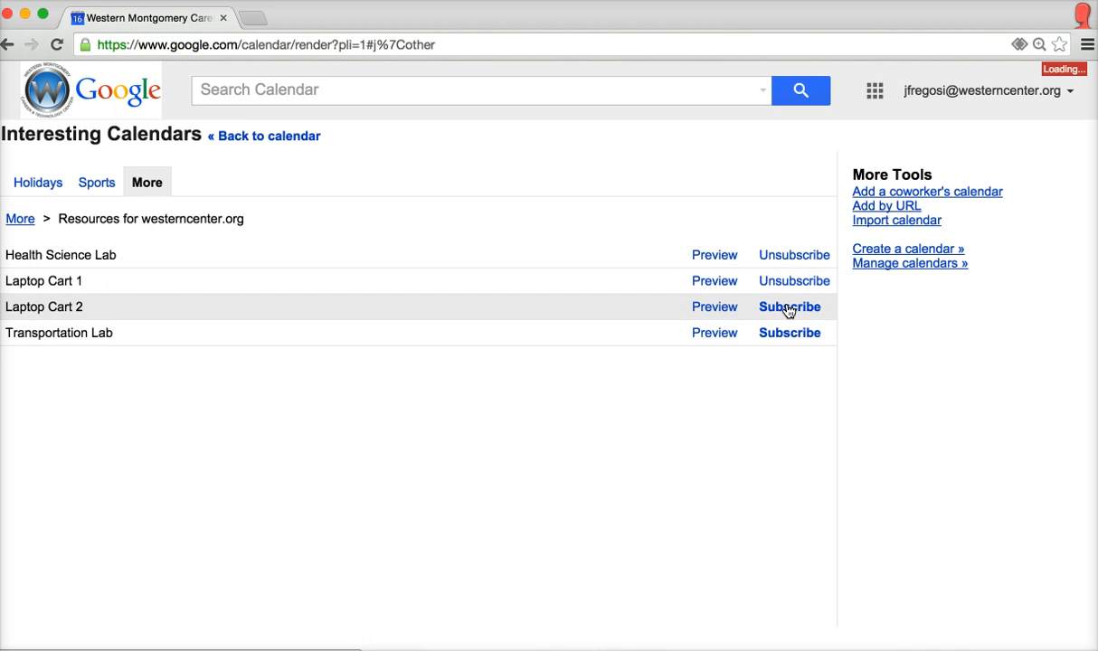
left_click(786, 309)
left_click(783, 335)
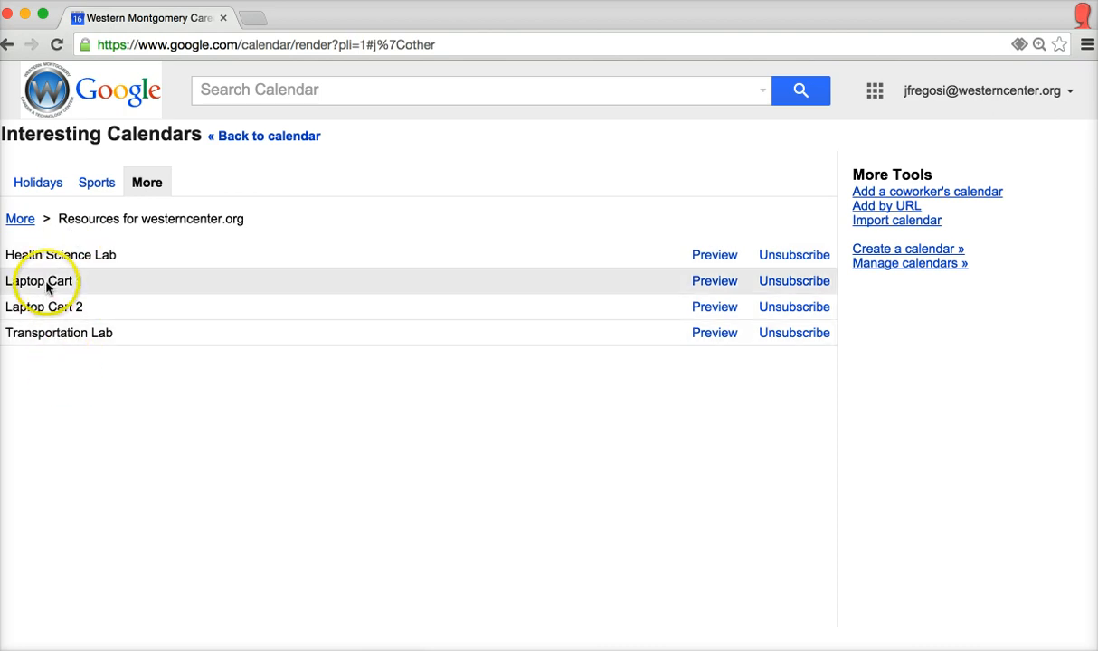
left_click(268, 138)
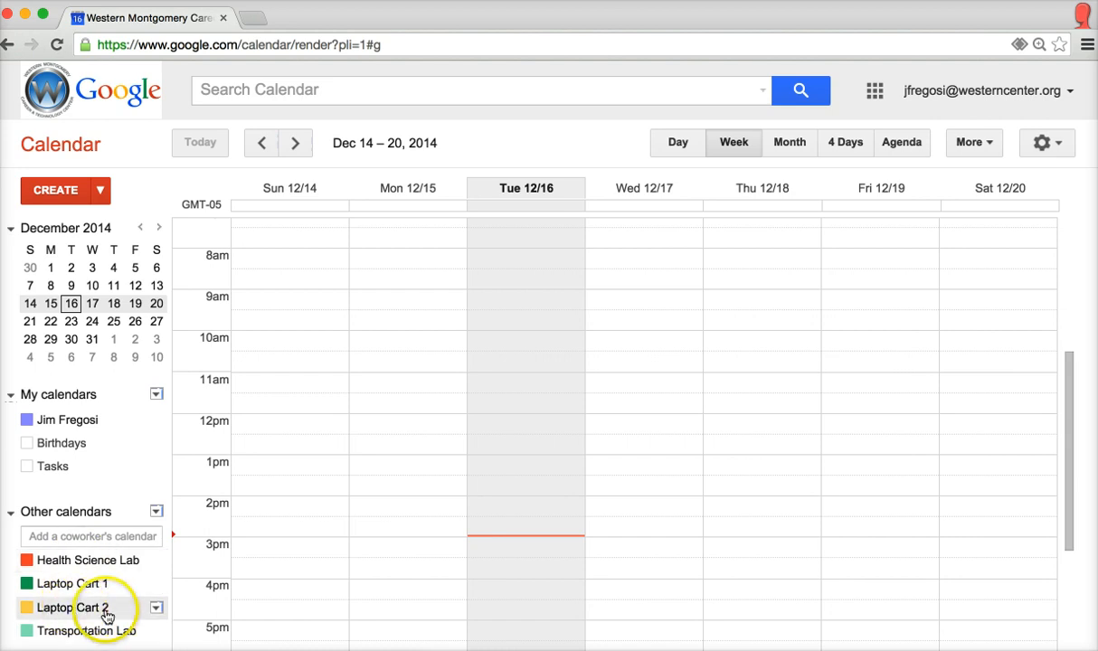
Step: Change the display color of the Laptop Cart 2 calendar to blue
left_click(158, 608)
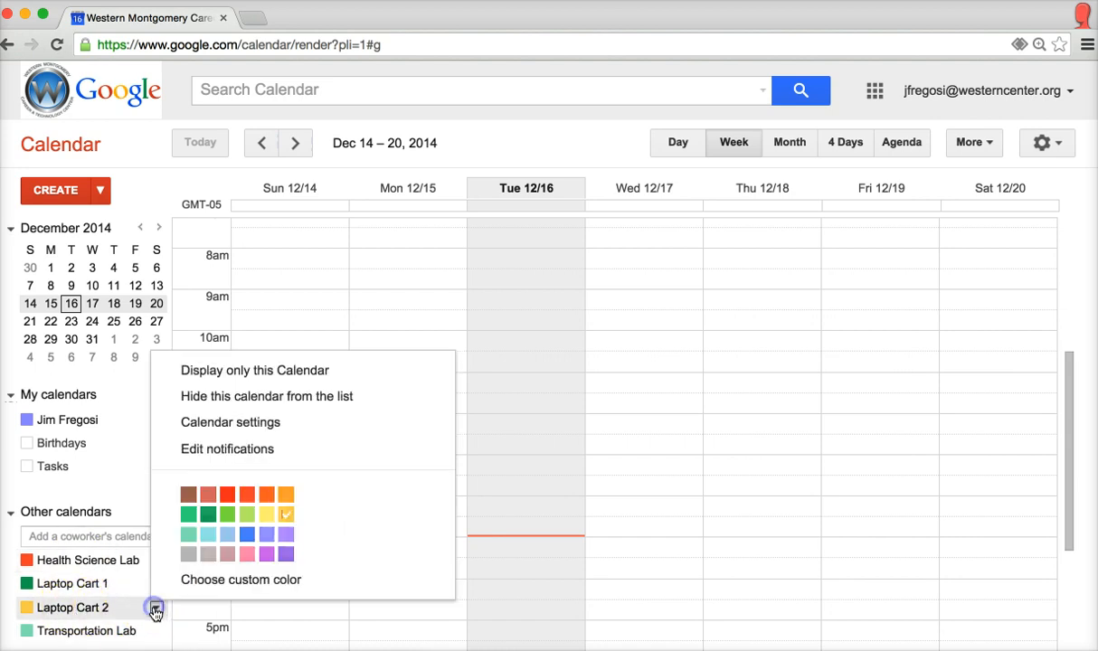
left_click(246, 534)
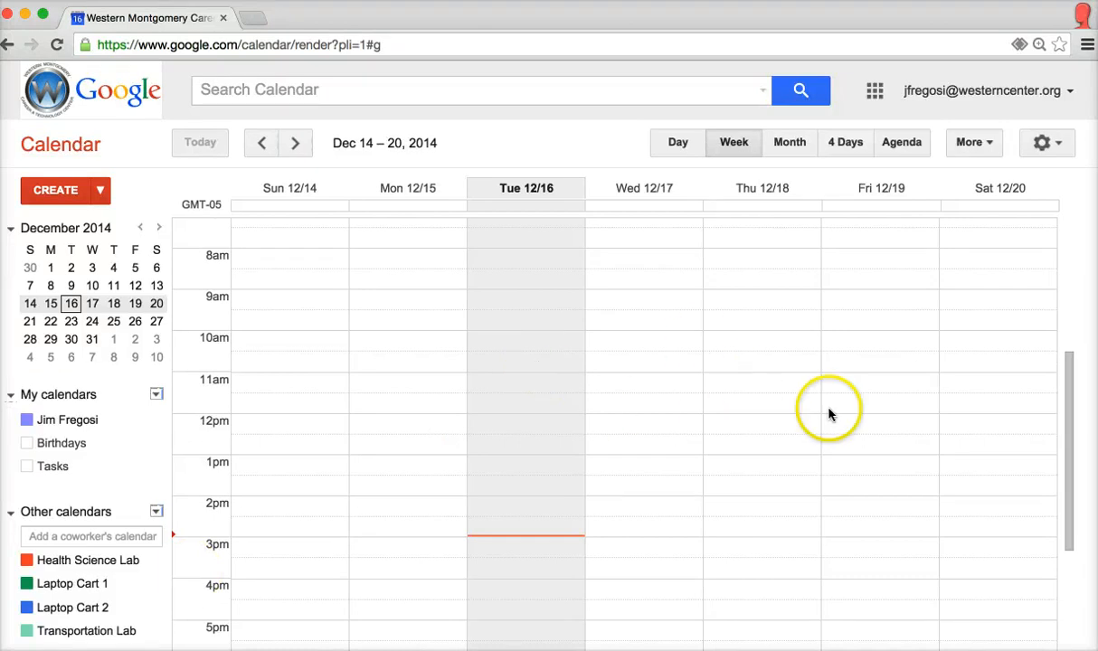
Step: Start a detailed event on Wednesday, December 17, titled "Grad Project Wrapup", running from 9:00am to 10:30am
left_click(622, 300)
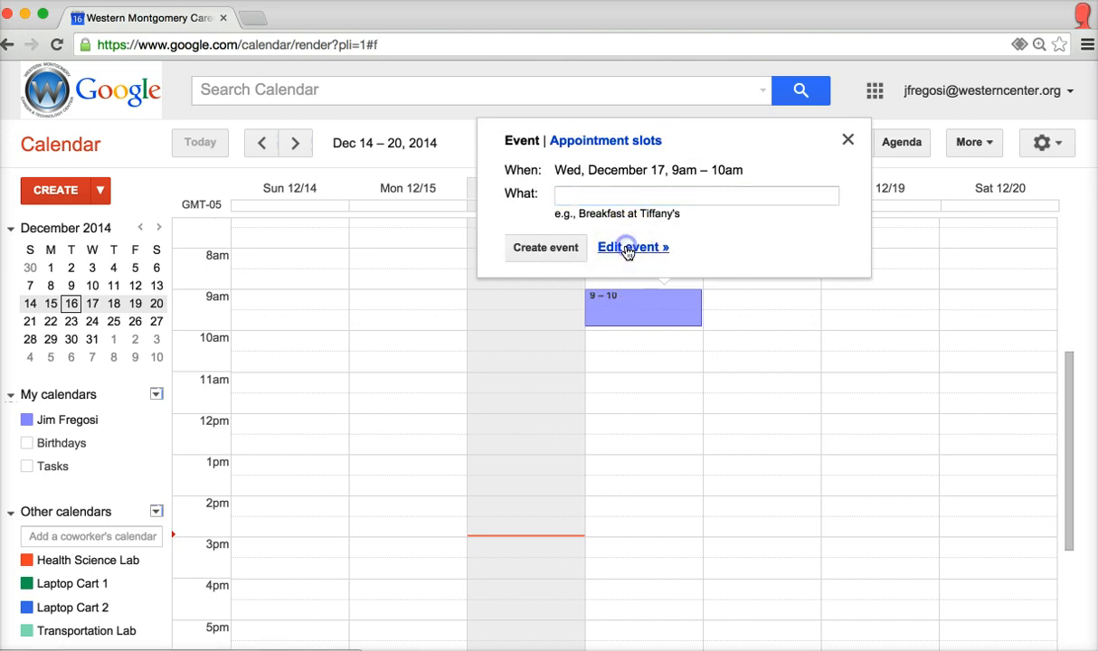
left_click(630, 248)
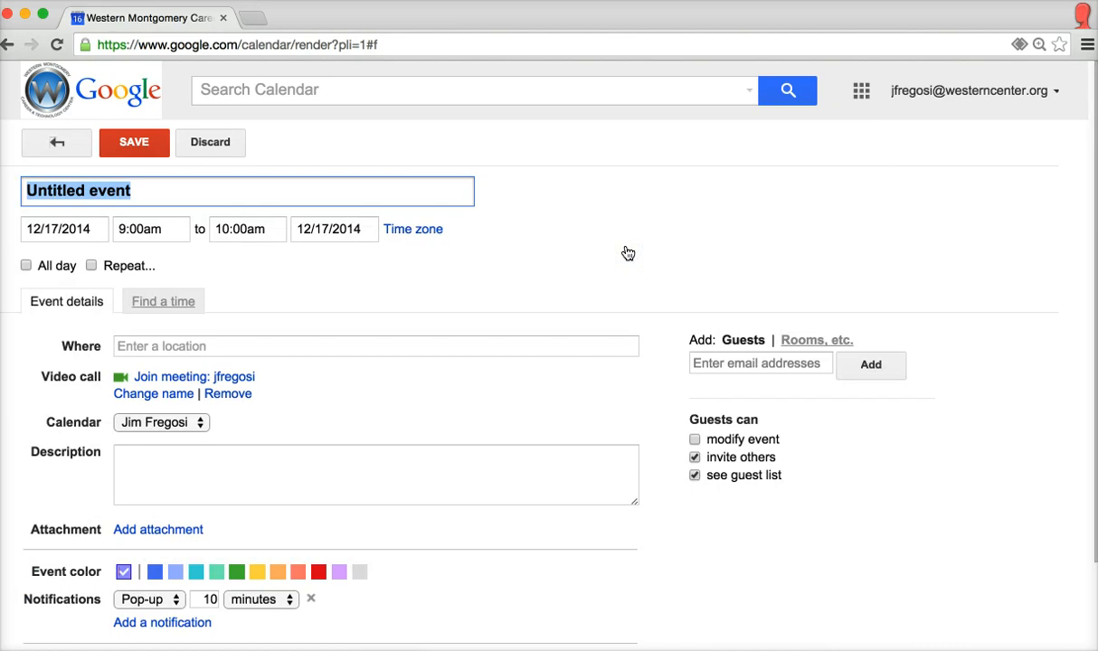
type("Grad Project W")
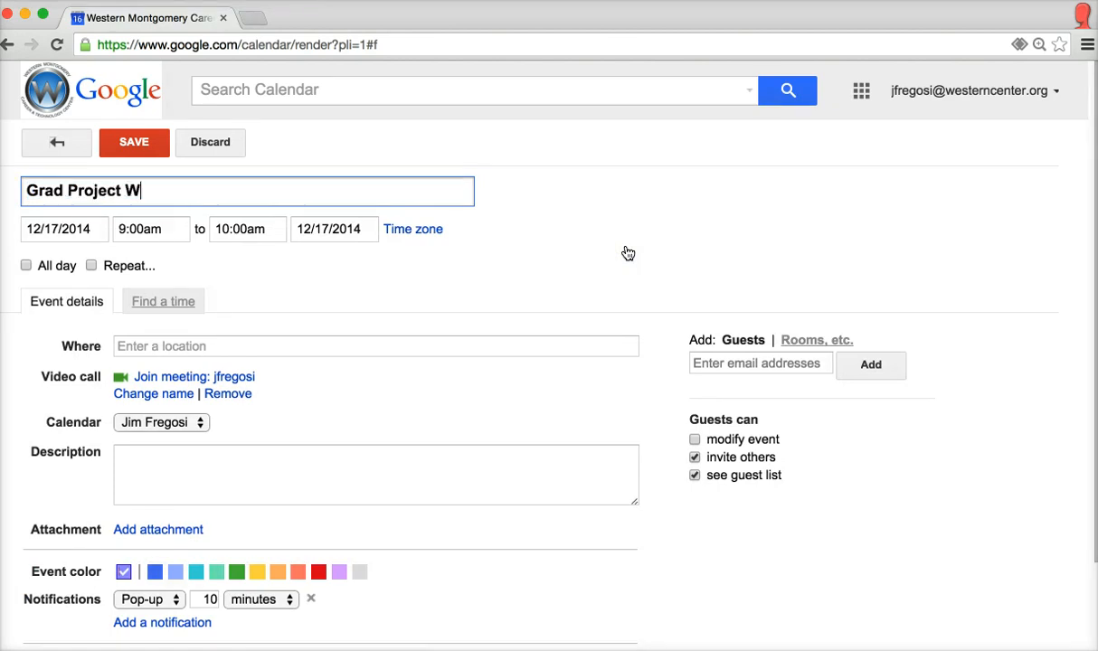
type("rapup")
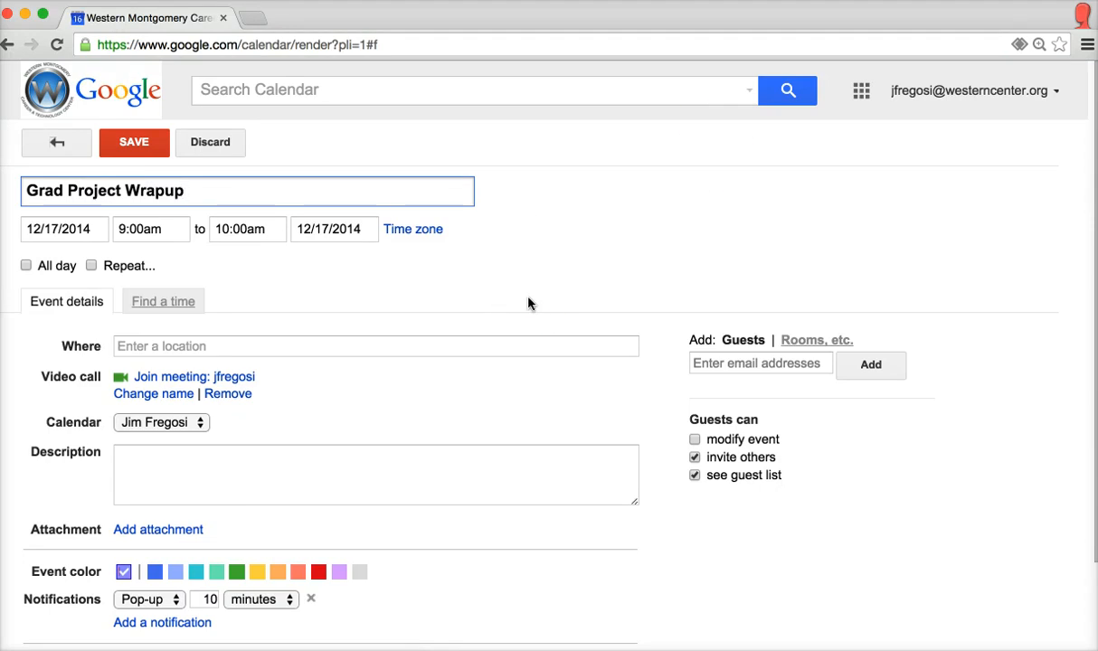
left_click(261, 226)
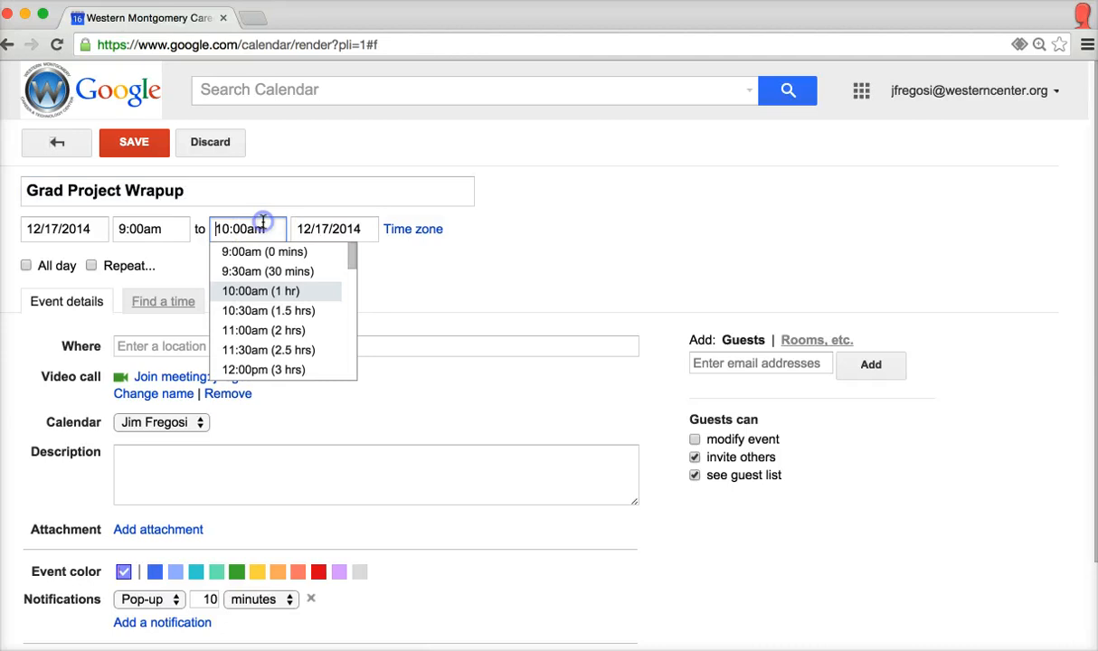
left_click(259, 312)
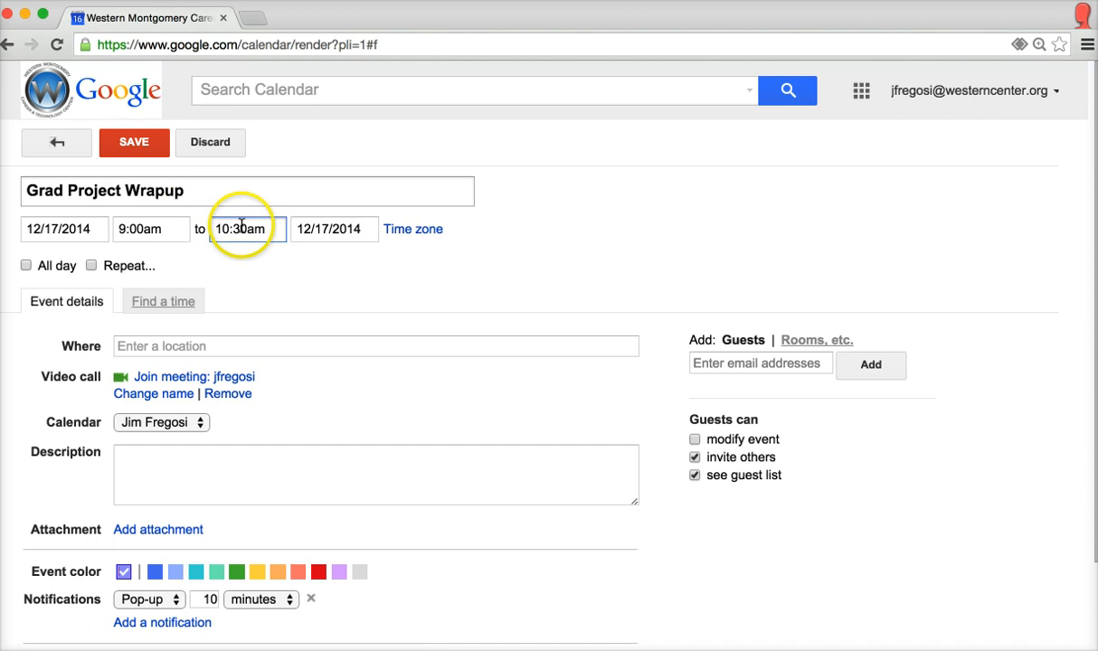
Step: Reserve Laptop Cart 1 as the resource for the Grad Project Wrapup event and save the event
left_click(812, 346)
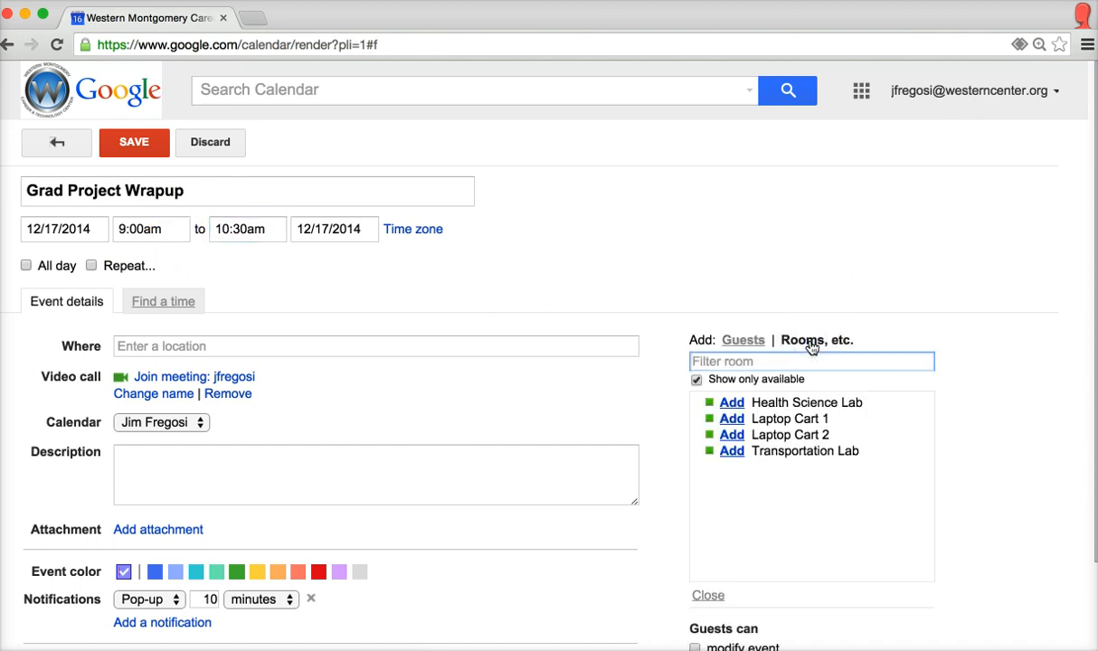
left_click(732, 420)
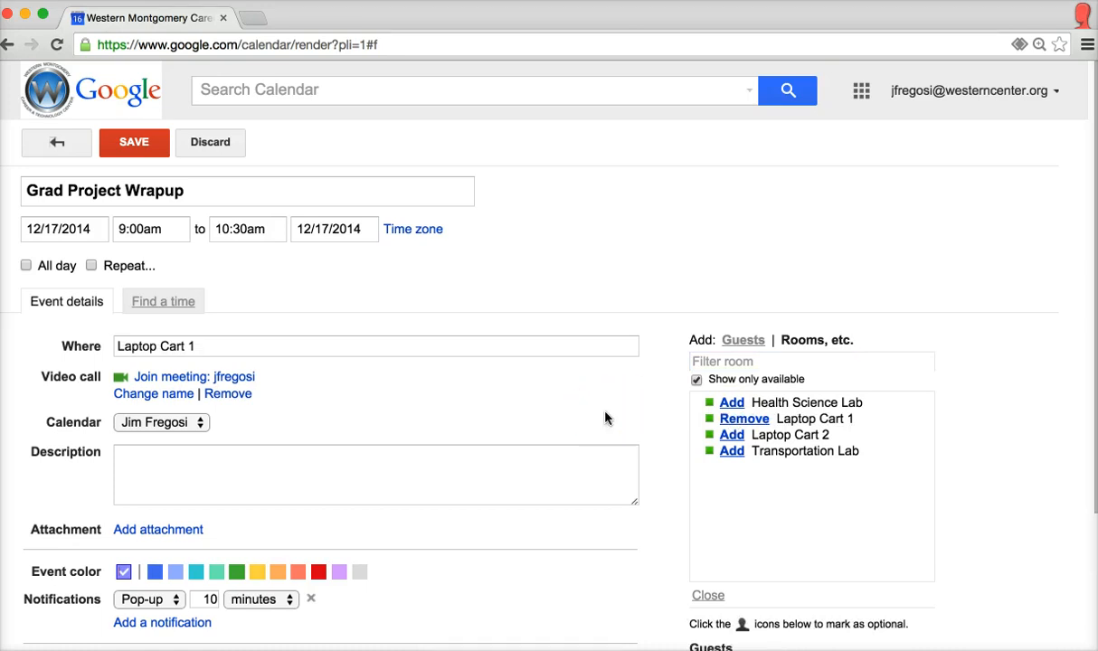
left_click(133, 147)
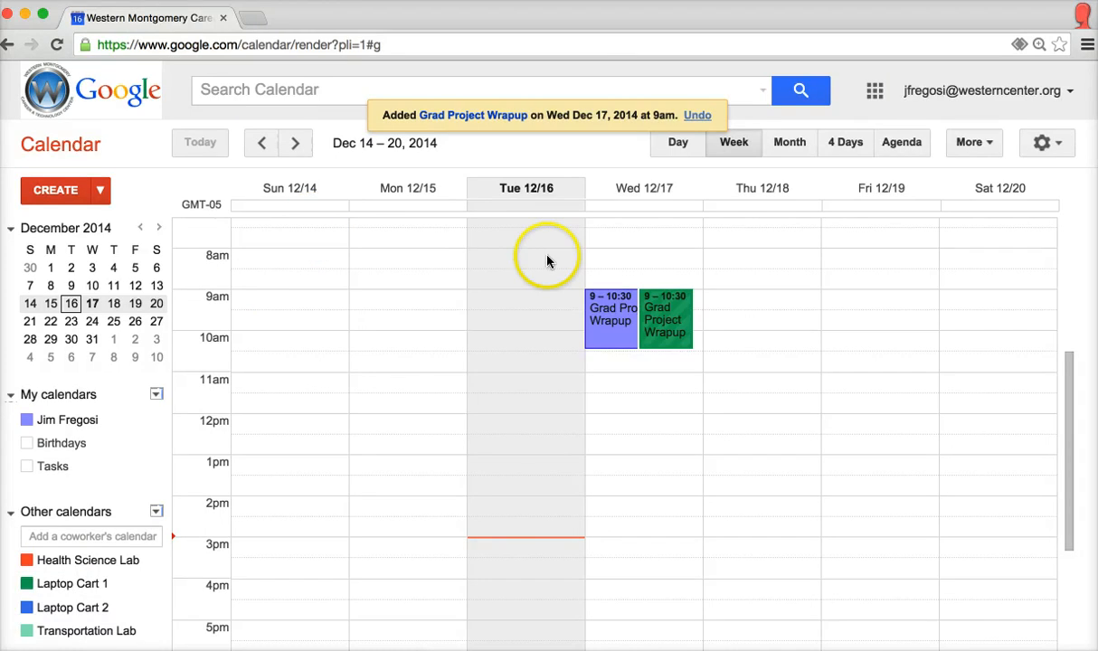
Step: Start a second detailed event on December 17, titled "Another Grad project", running from 8:30am to 11:00am
left_click(614, 279)
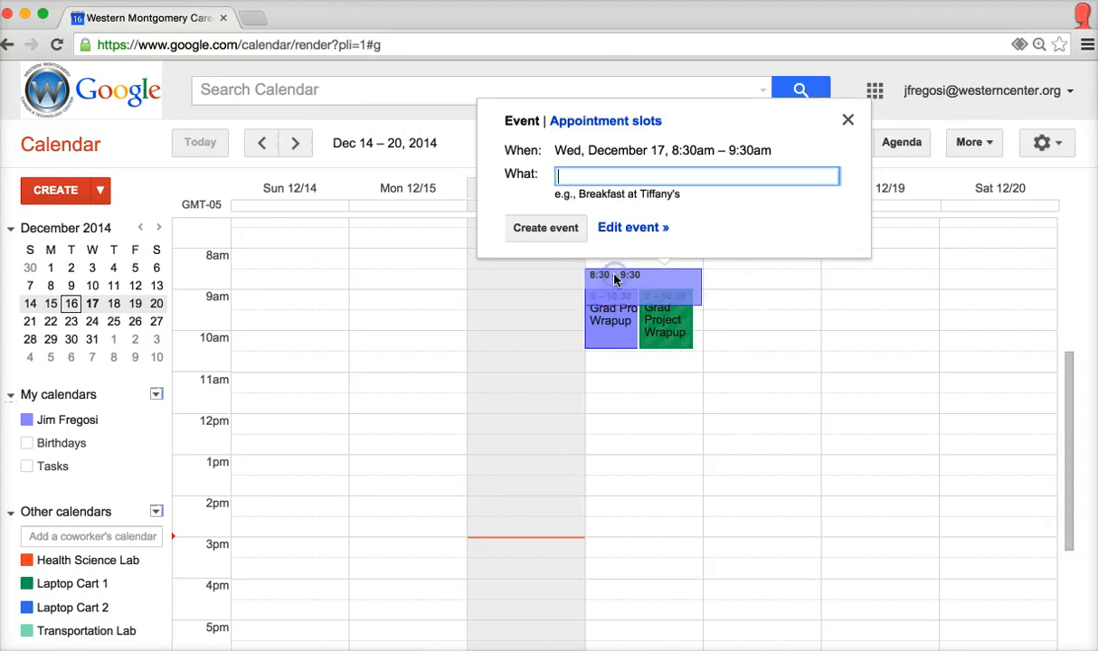
left_click(633, 228)
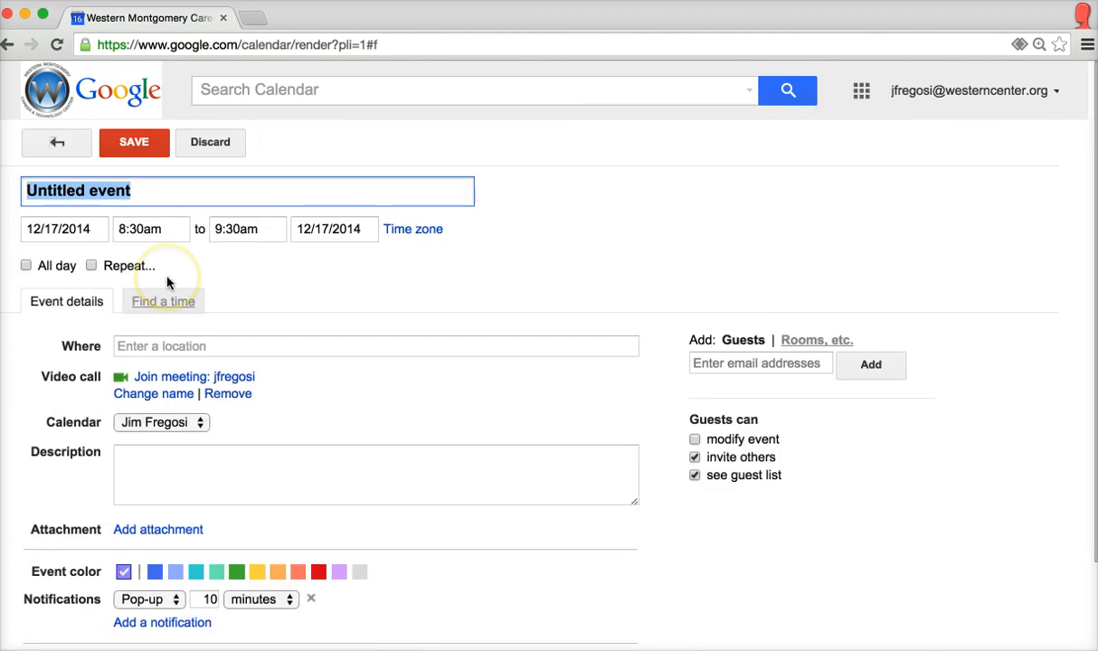
type("Another ")
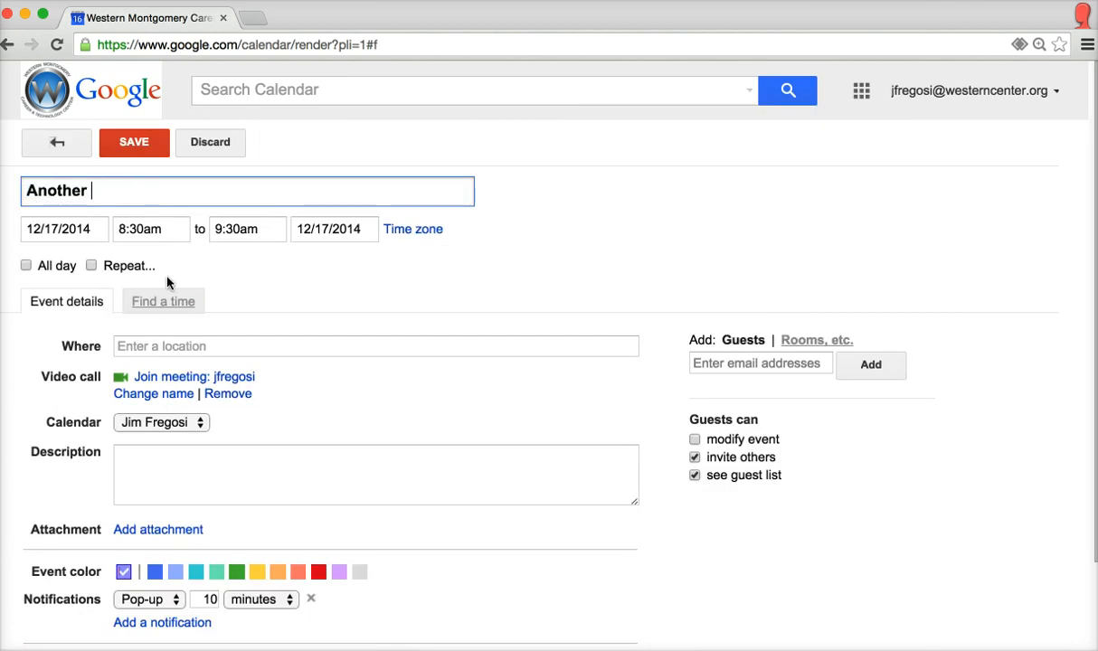
type("Grad project")
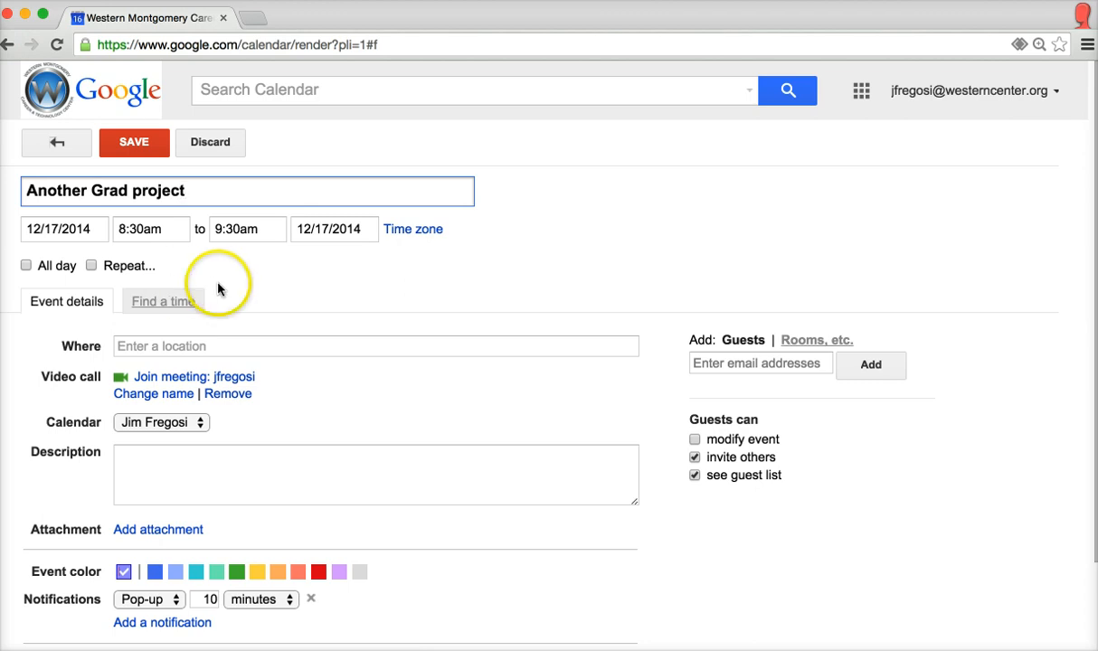
left_click(263, 237)
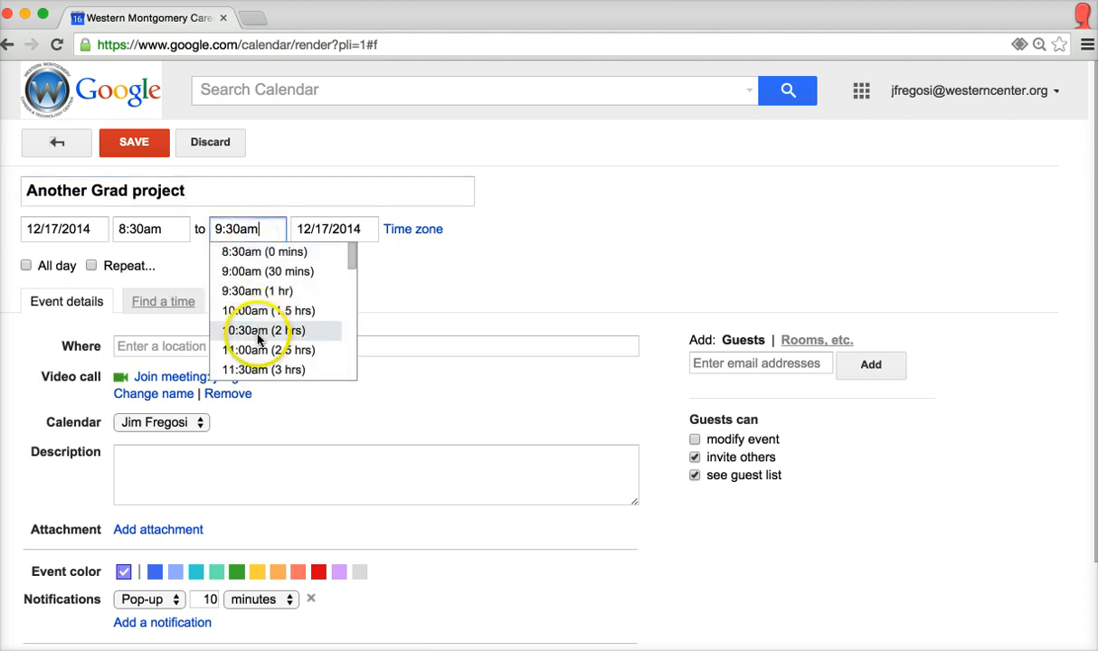
left_click(246, 351)
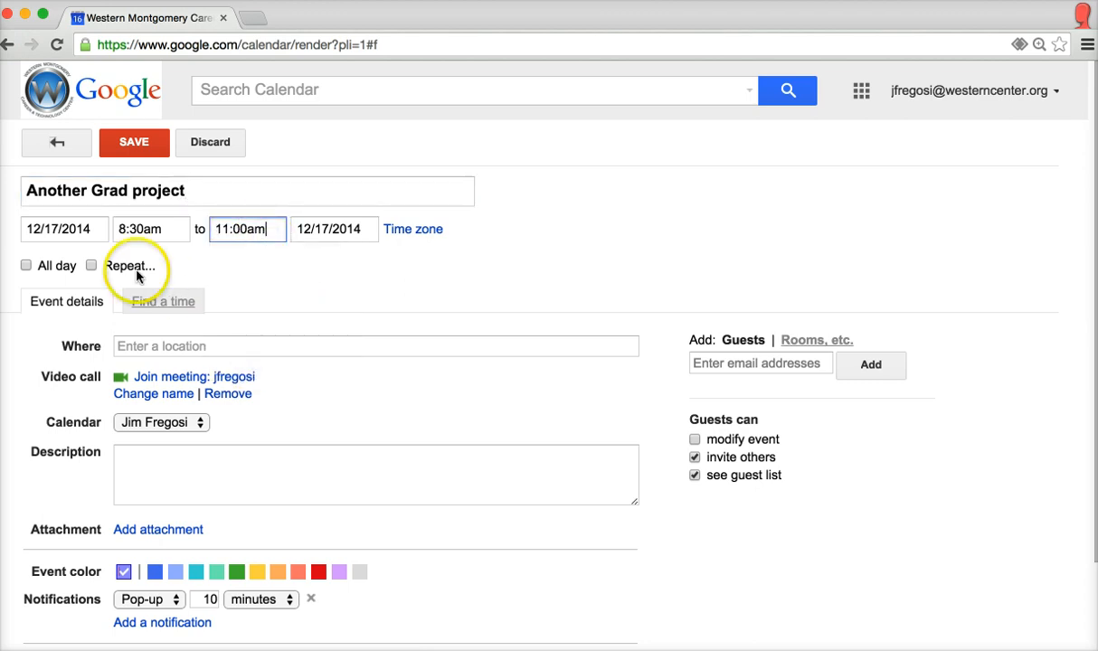
Step: List unavailable resources as well, reserve Laptop Cart 2 for the Another Grad project event, and save it
left_click(813, 347)
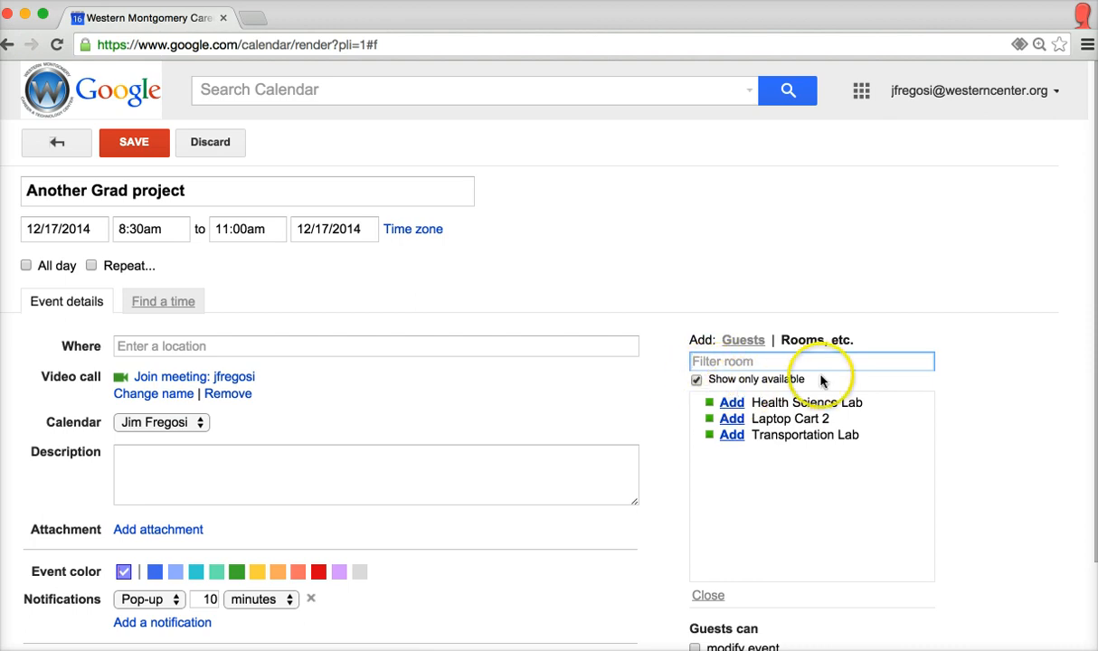
left_click(695, 380)
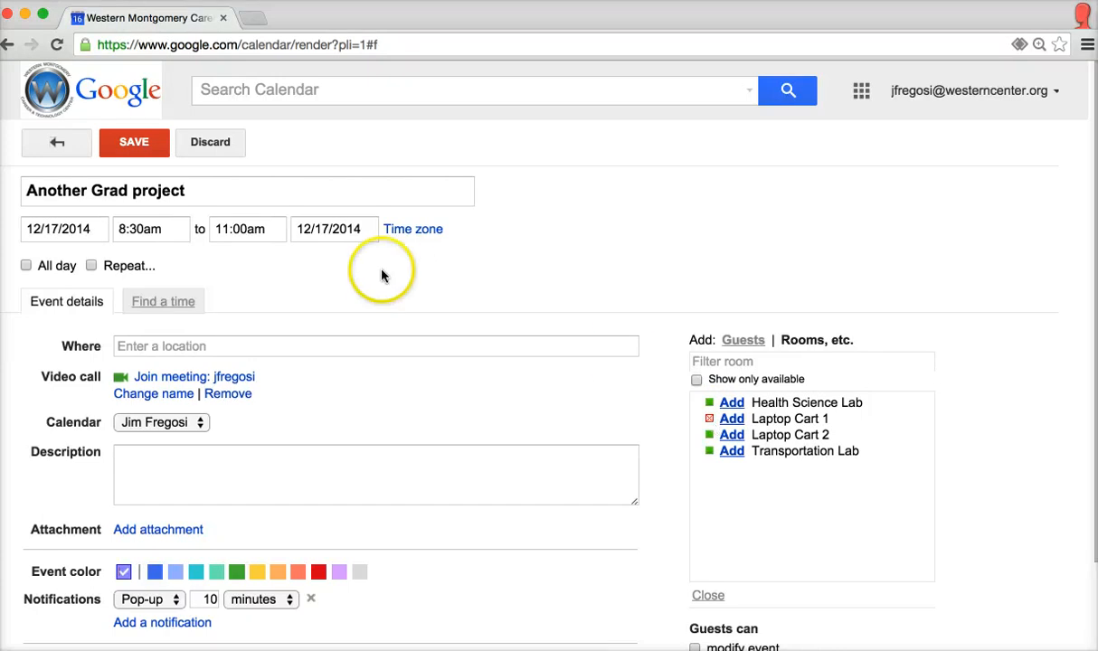
left_click(732, 436)
left_click(126, 149)
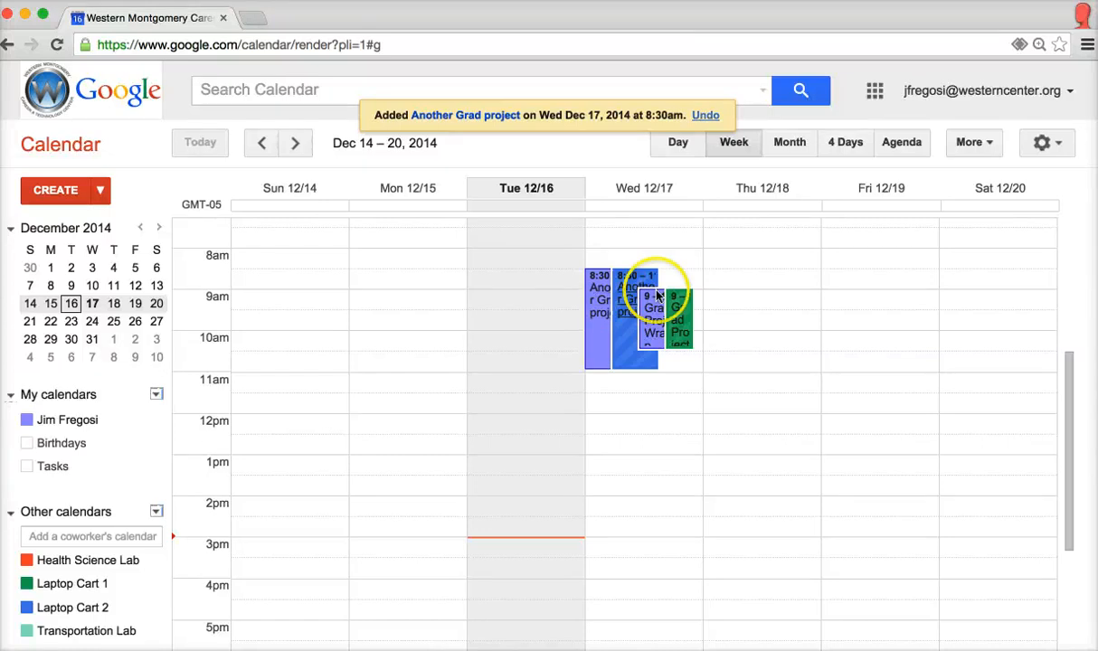
Step: Delete the Another Grad project and Grad Project Wrapup events from December 17
left_click(593, 282)
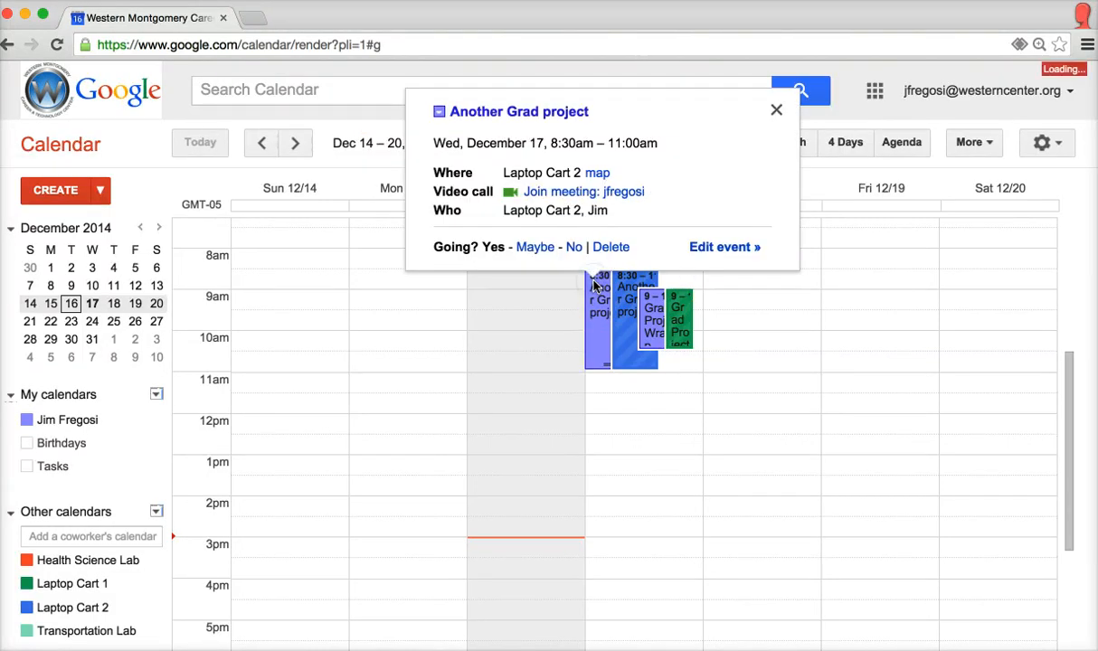
left_click(609, 250)
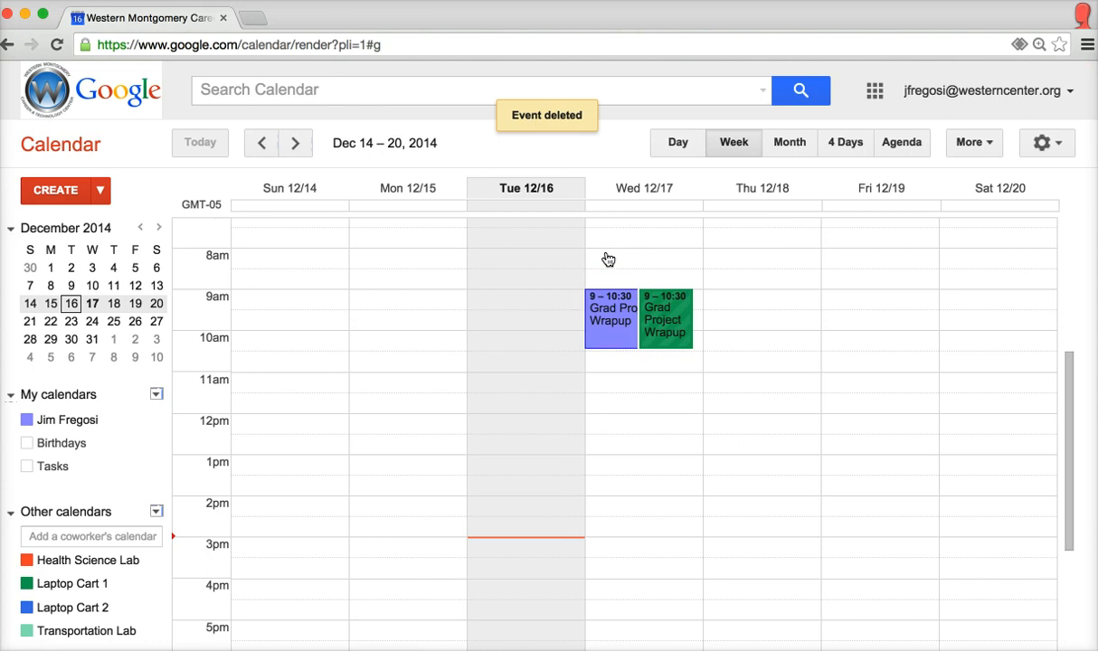
left_click(605, 342)
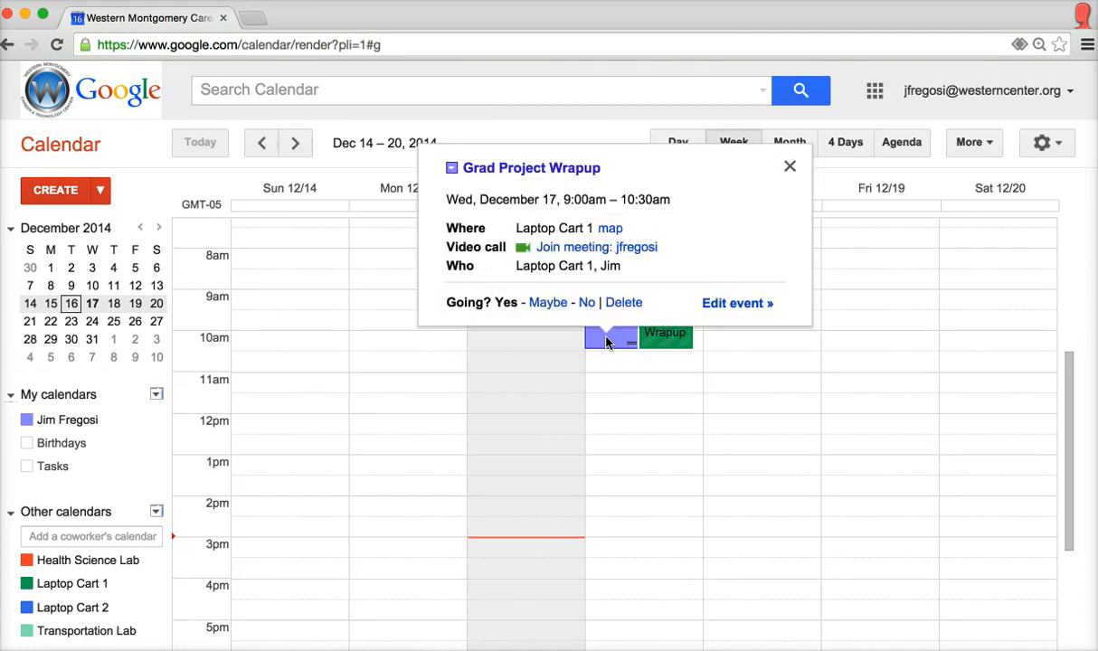
left_click(620, 304)
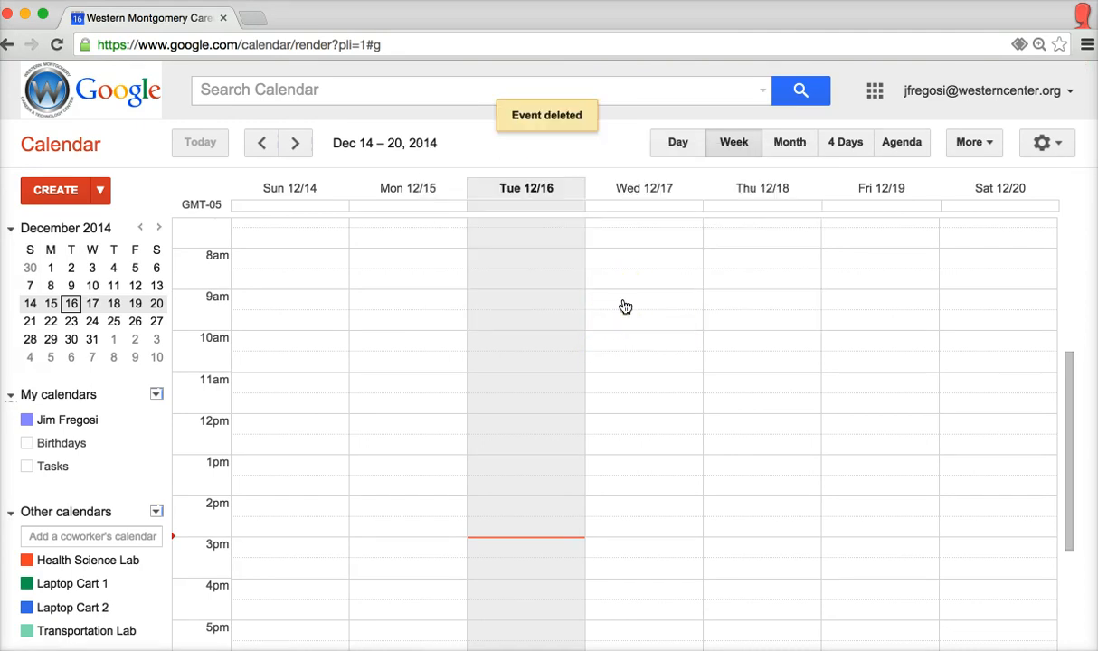